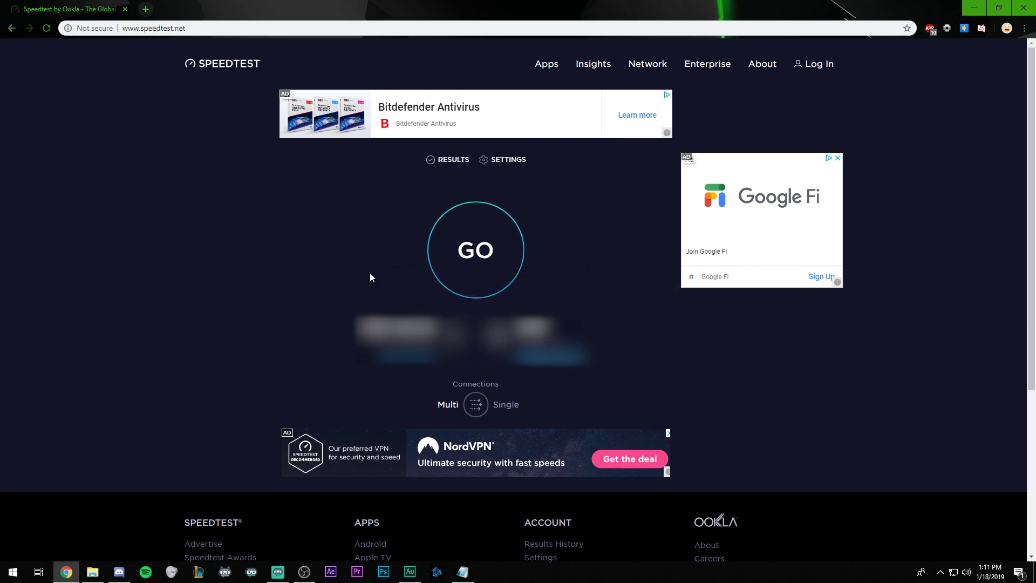
- Run an internet connection speed test on speedtest.net
click(498, 275)
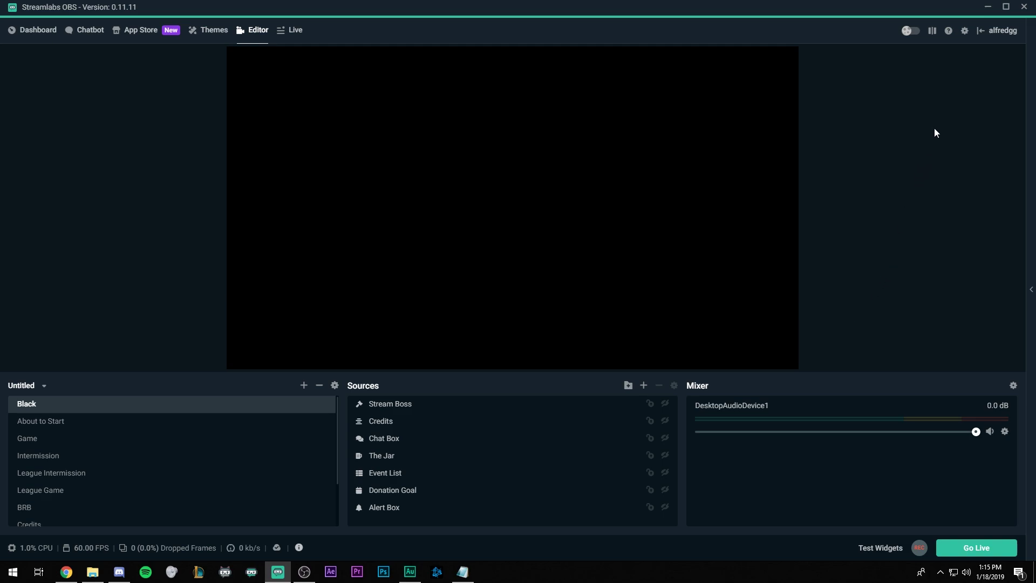
- Switch to Streamlabs OBS and open the Stream section of its settings
click(965, 31)
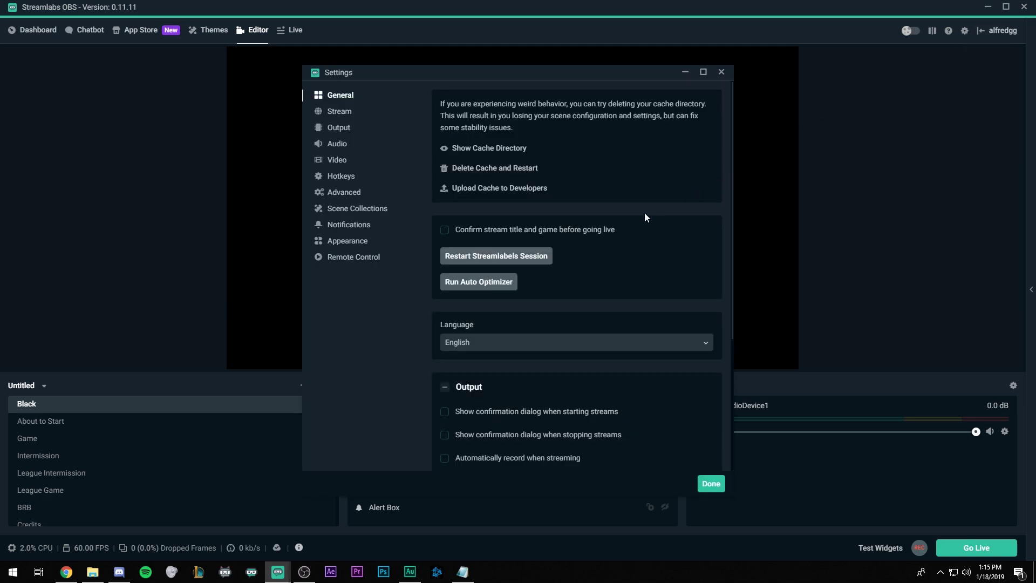
scroll(645, 218, down, 3)
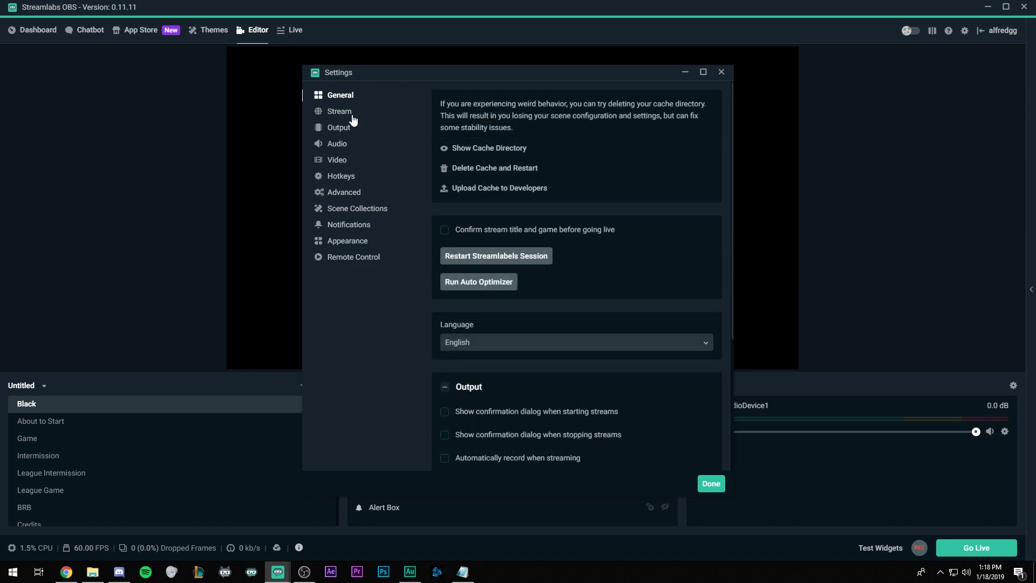
click(352, 119)
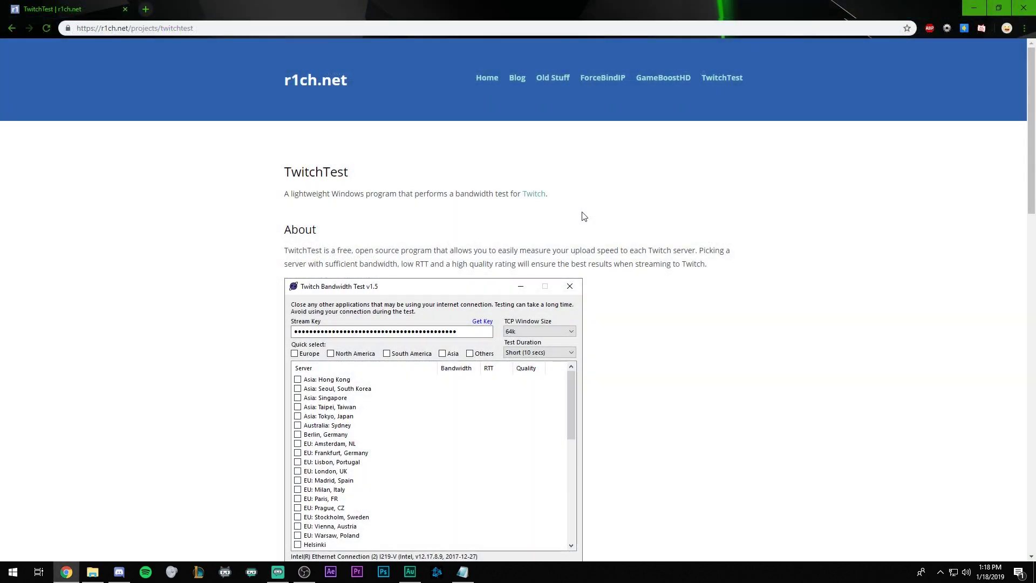
- Read the TwitchTest page on r1ch.net, and launch TwitchTest.exe from the twitchtest-1.5 folder, allowing it to make changes
scroll(622, 297, down, 5)
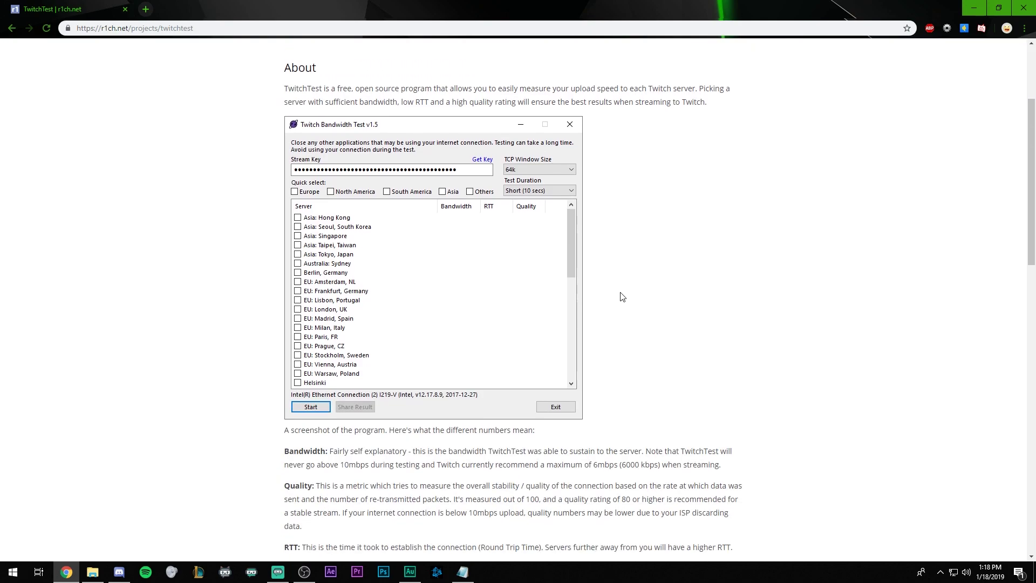
scroll(622, 296, down, 9)
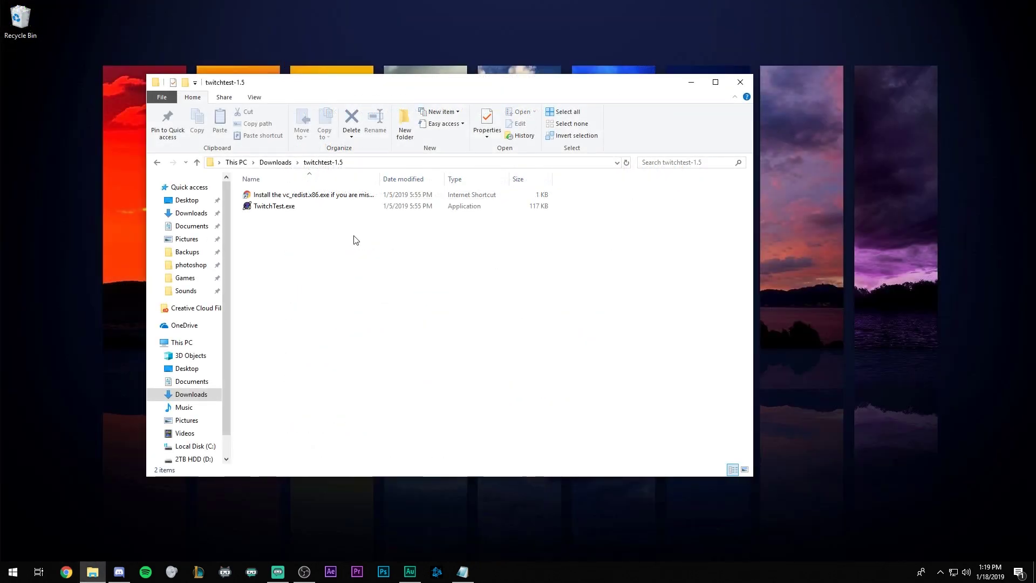
double_click(294, 210)
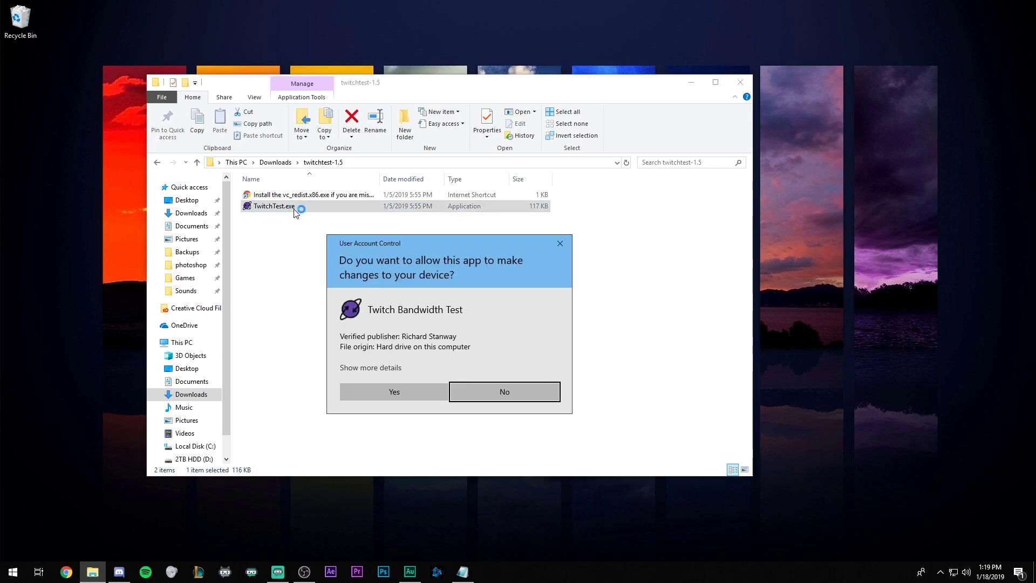
click(402, 388)
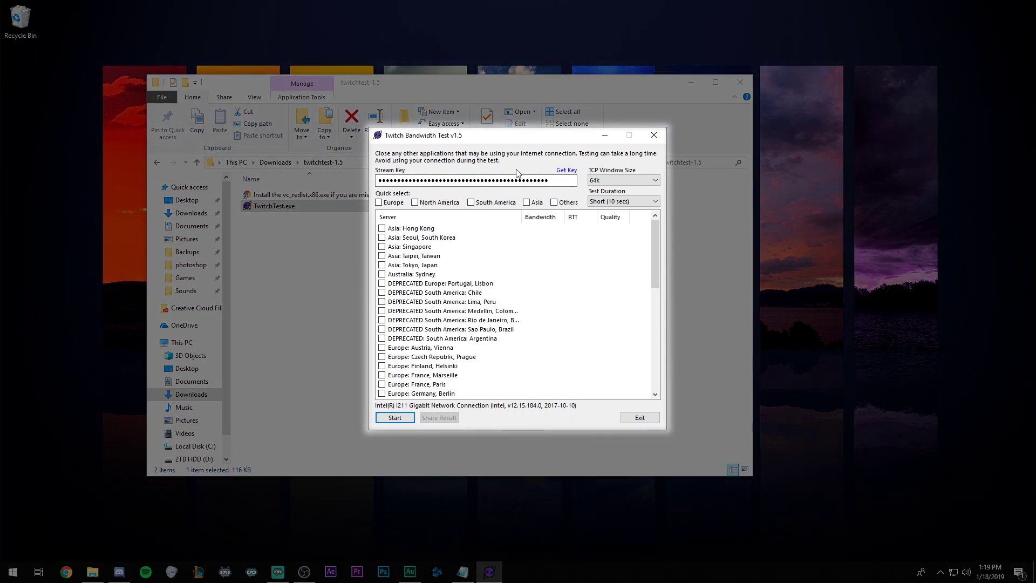
- Copy the primary stream key from the Twitch dashboard and paste it over the bandwidth test's Stream Key
click(571, 170)
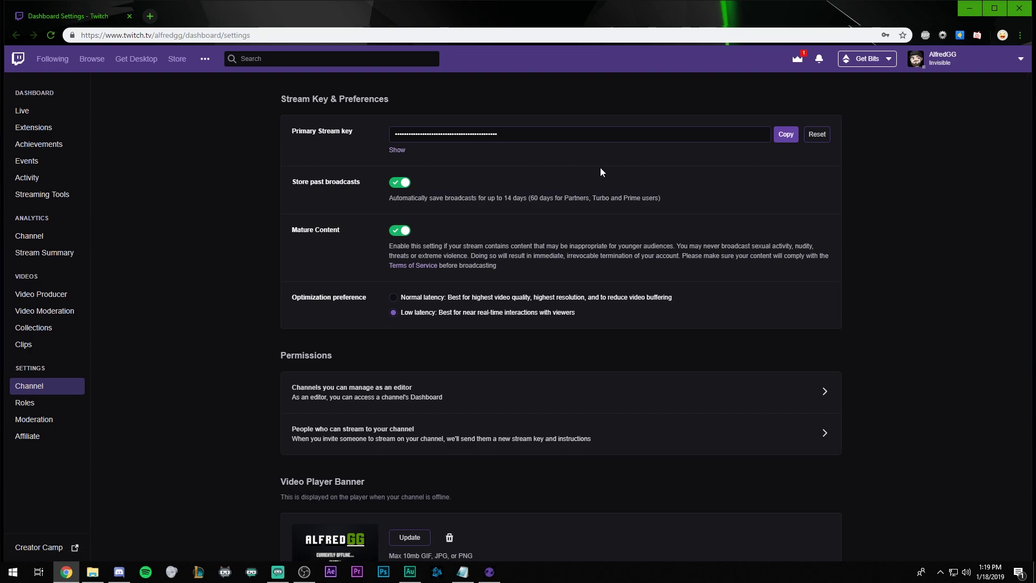
click(786, 135)
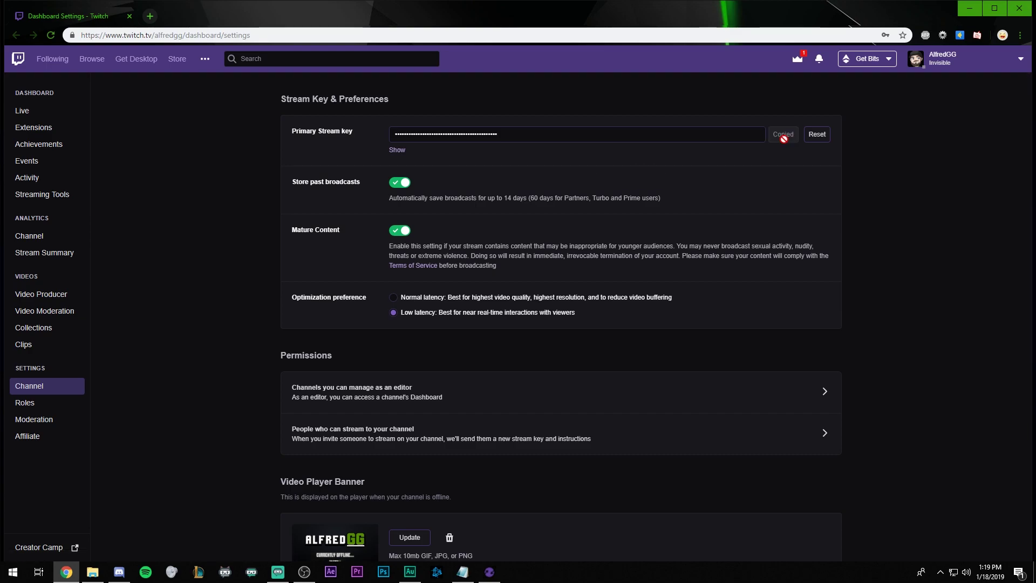
click(964, 3)
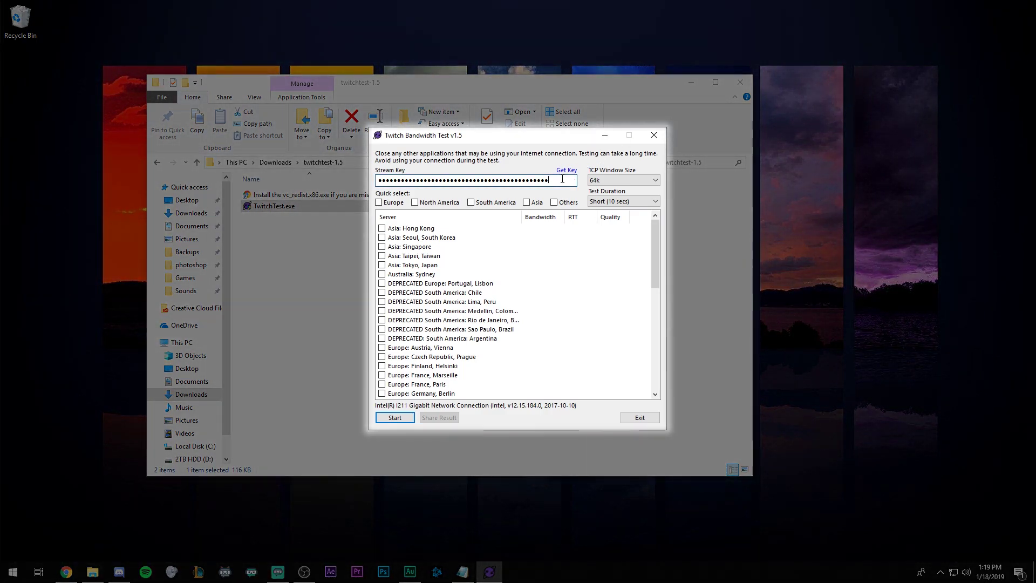
drag(562, 180, 378, 180)
key(ctrl+v)
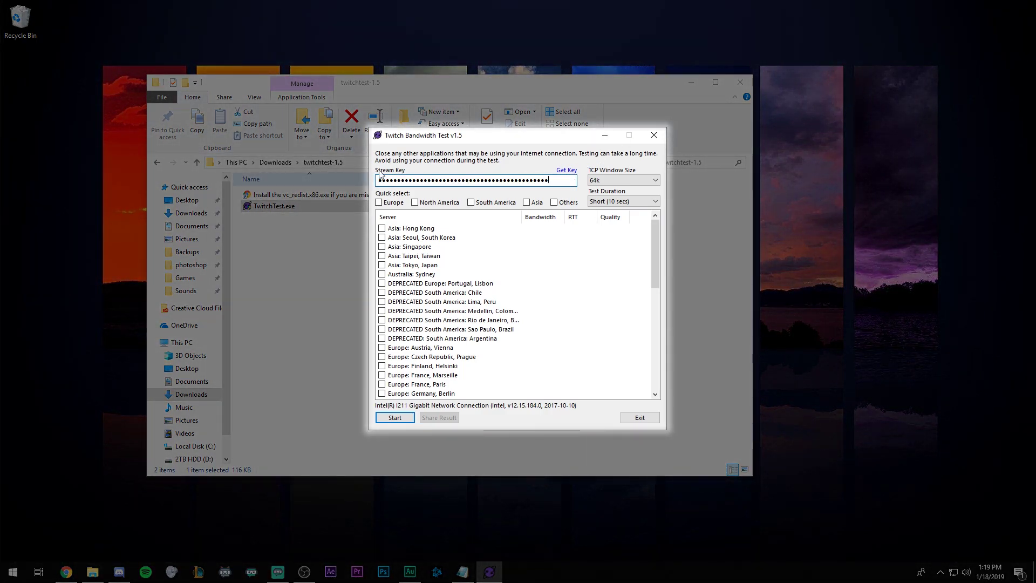
- Run the bandwidth test on all US Central and US East servers with a Medium (30 secs) test duration
click(625, 205)
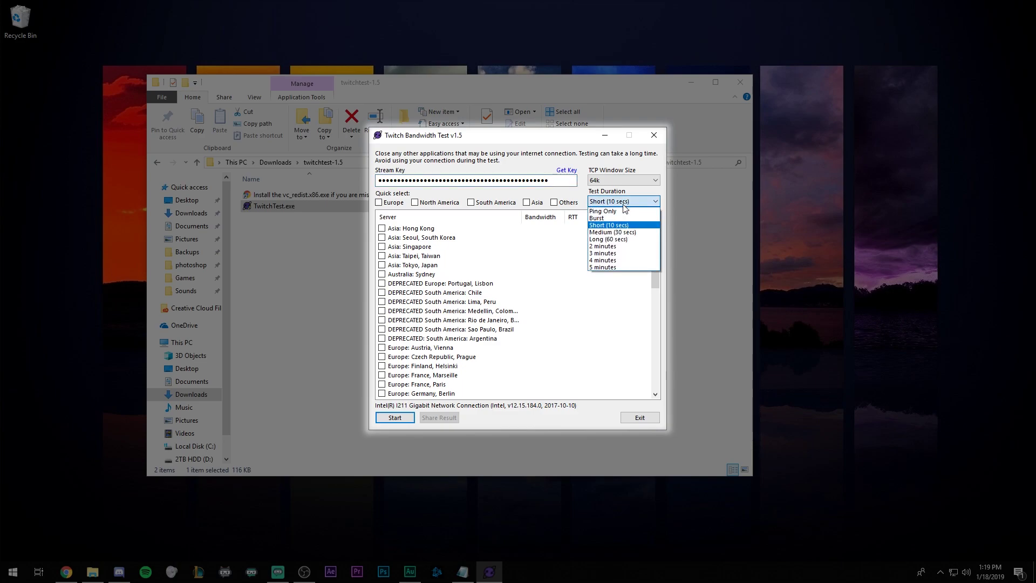
click(625, 238)
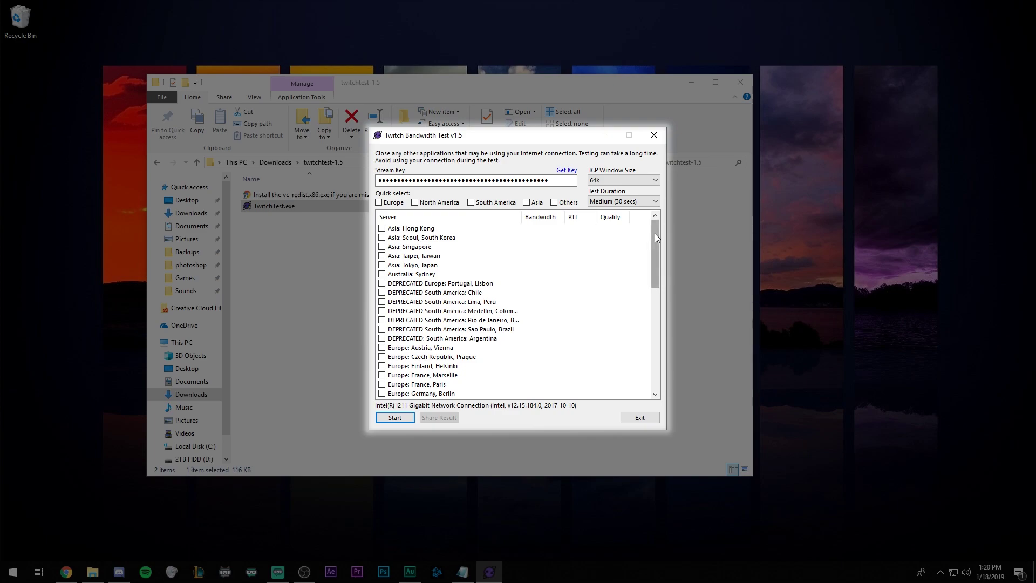
drag(656, 232, 656, 339)
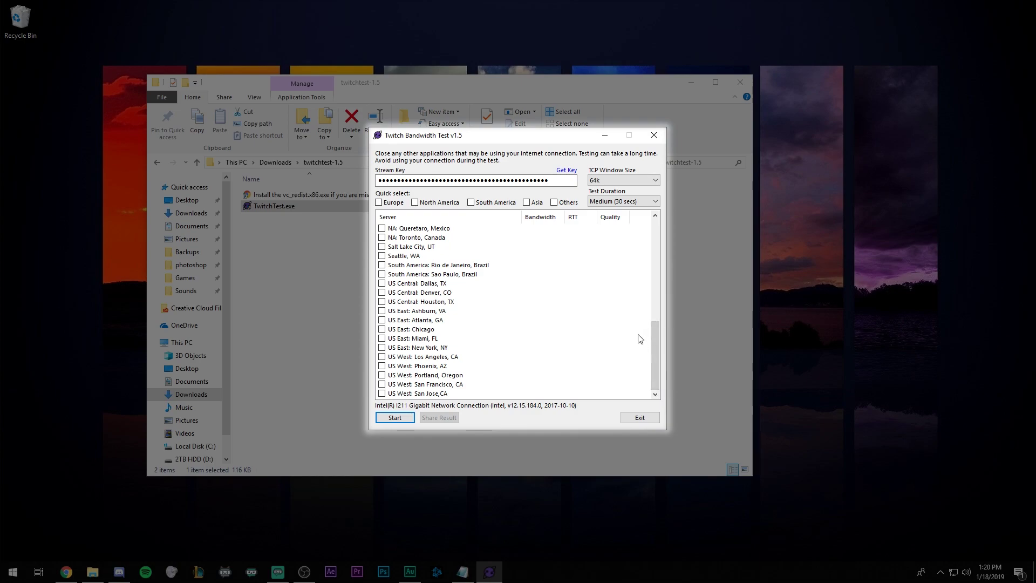
click(383, 284)
click(382, 293)
click(382, 302)
click(382, 311)
click(382, 320)
click(382, 330)
click(382, 338)
click(382, 348)
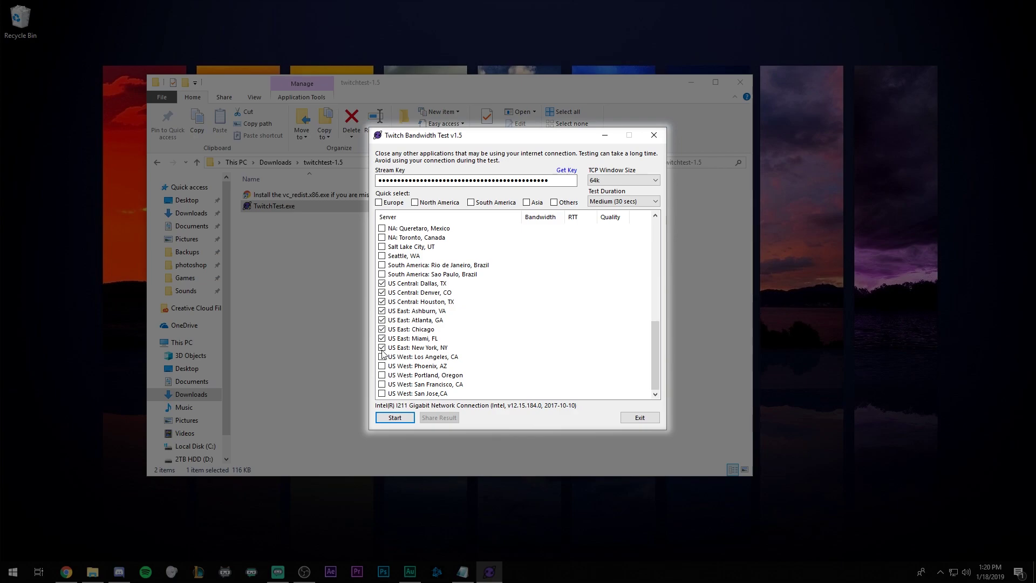
click(394, 418)
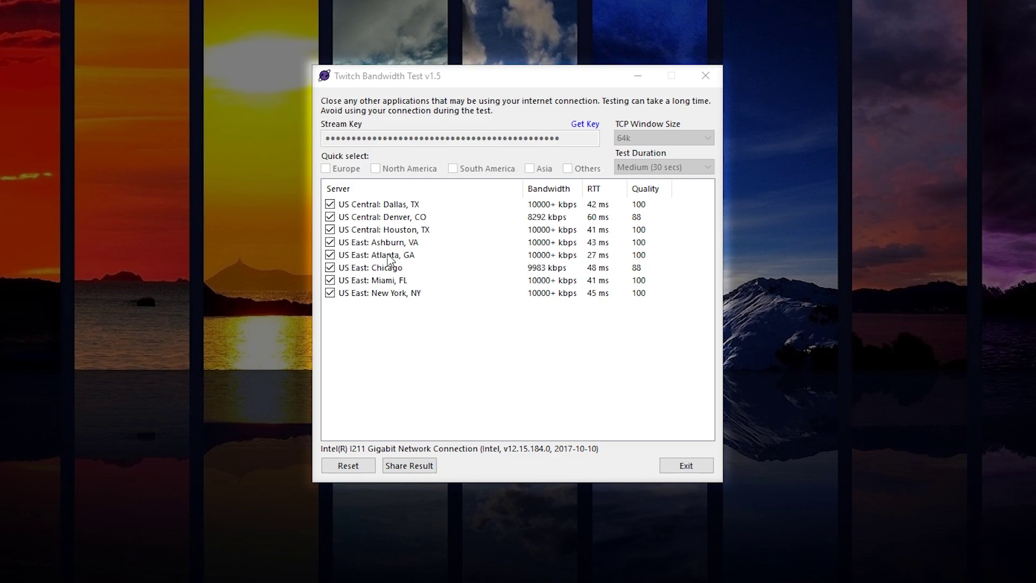
click(600, 257)
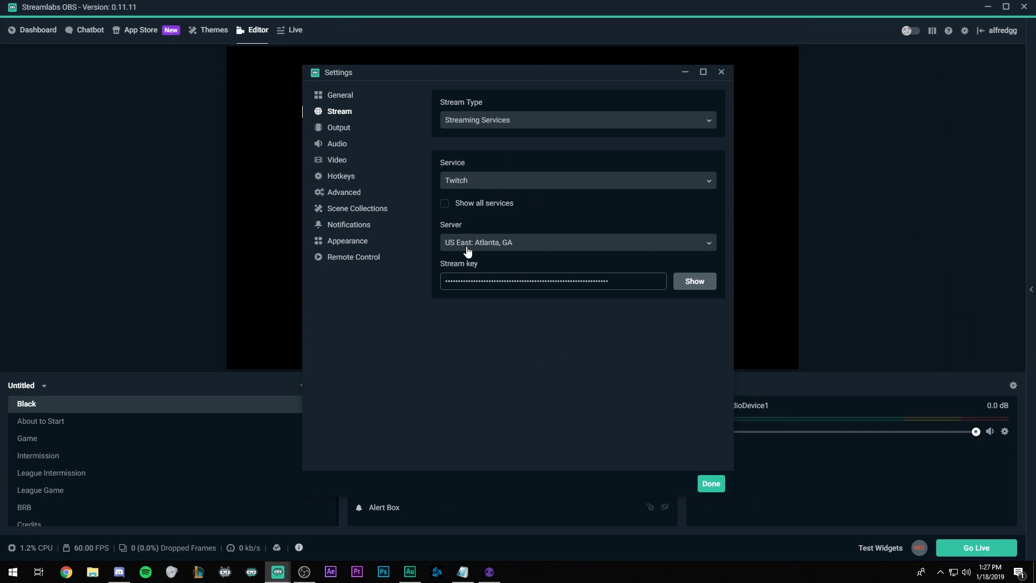
- Open the Output settings in Streamlabs OBS and look at the available streaming encoders
click(342, 132)
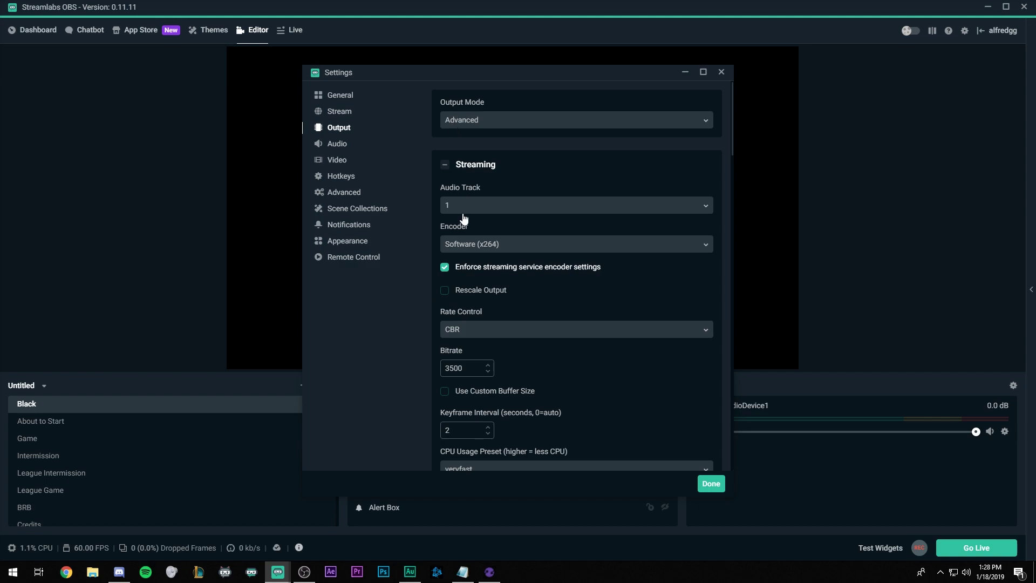
click(461, 251)
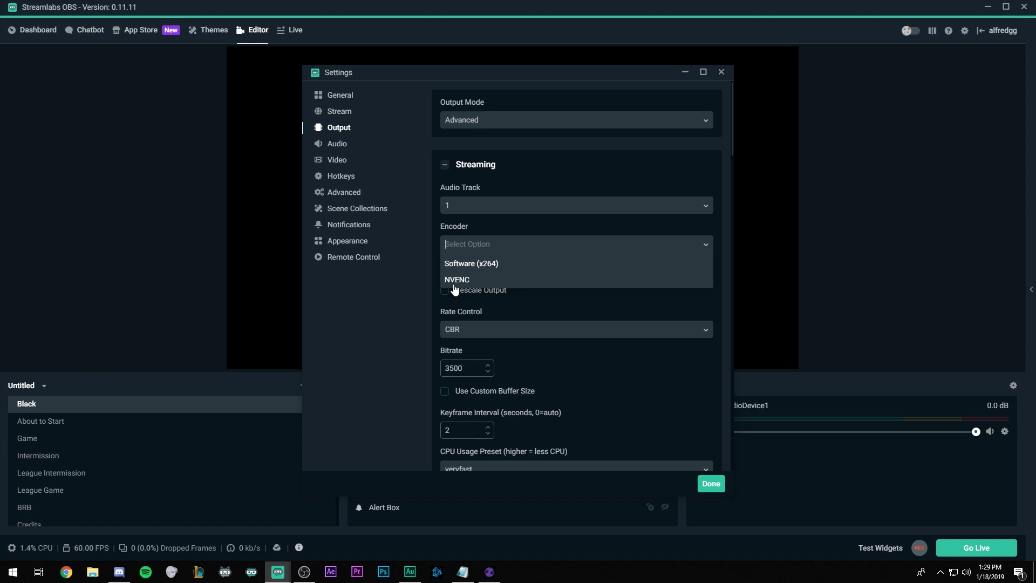
click(707, 247)
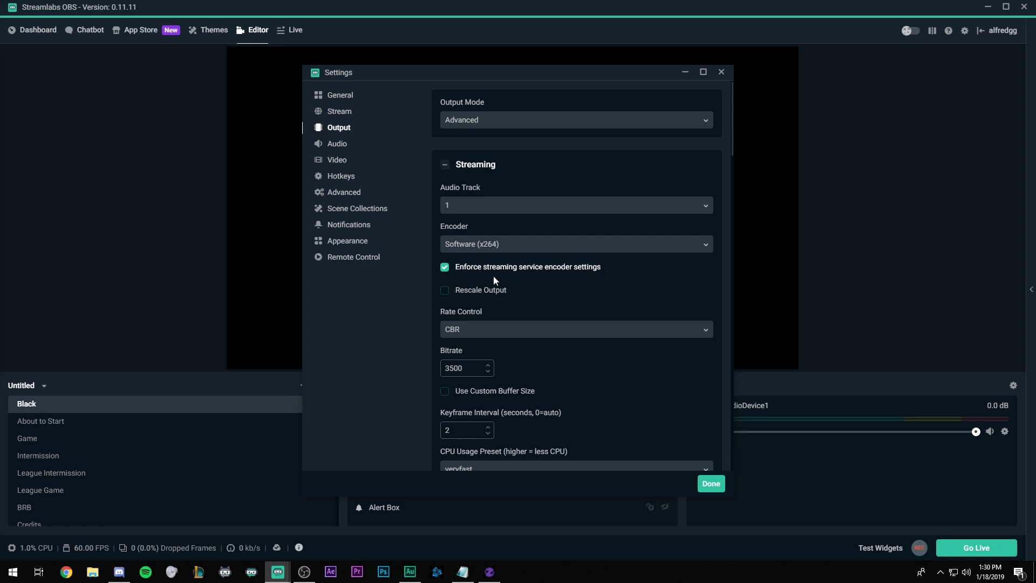
- Set the streaming rate control to CBR
scroll(476, 247, down, 1)
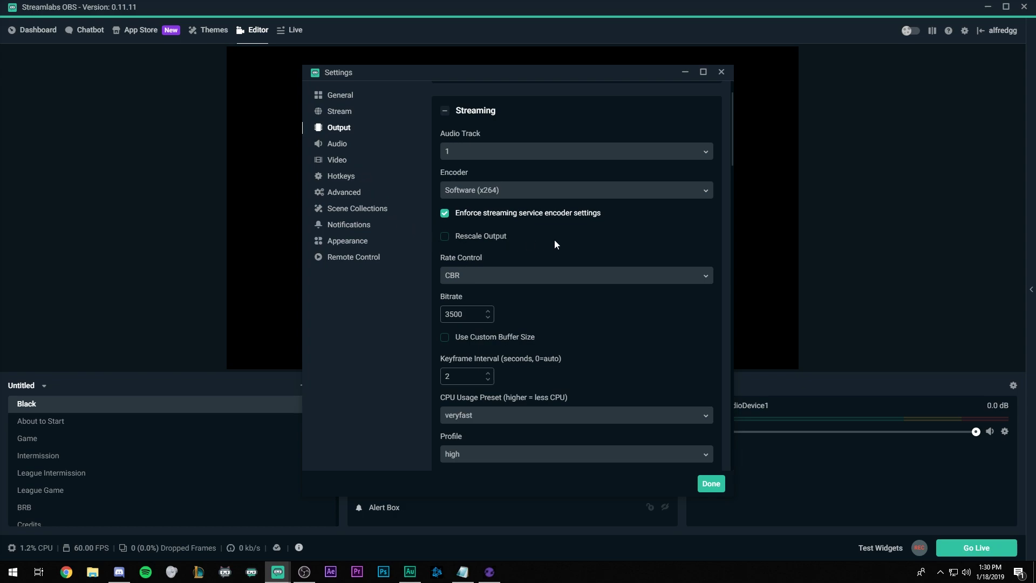
scroll(555, 240, down, 1)
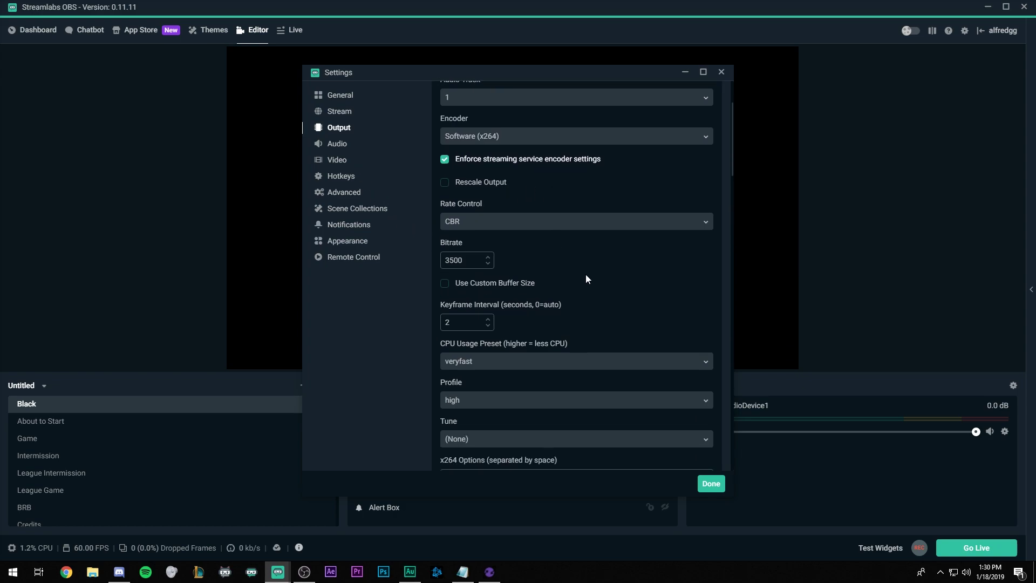
click(495, 227)
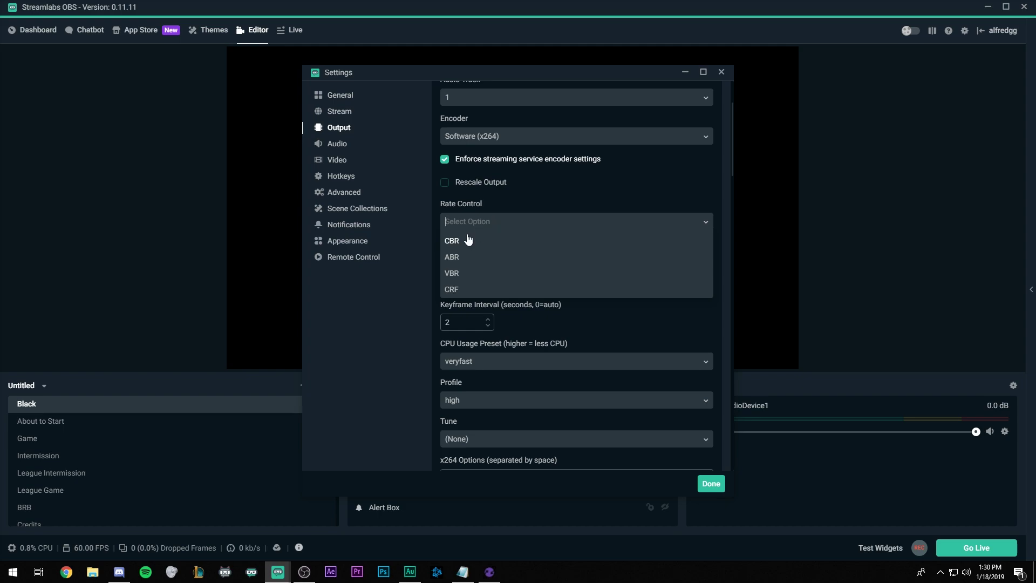
click(457, 243)
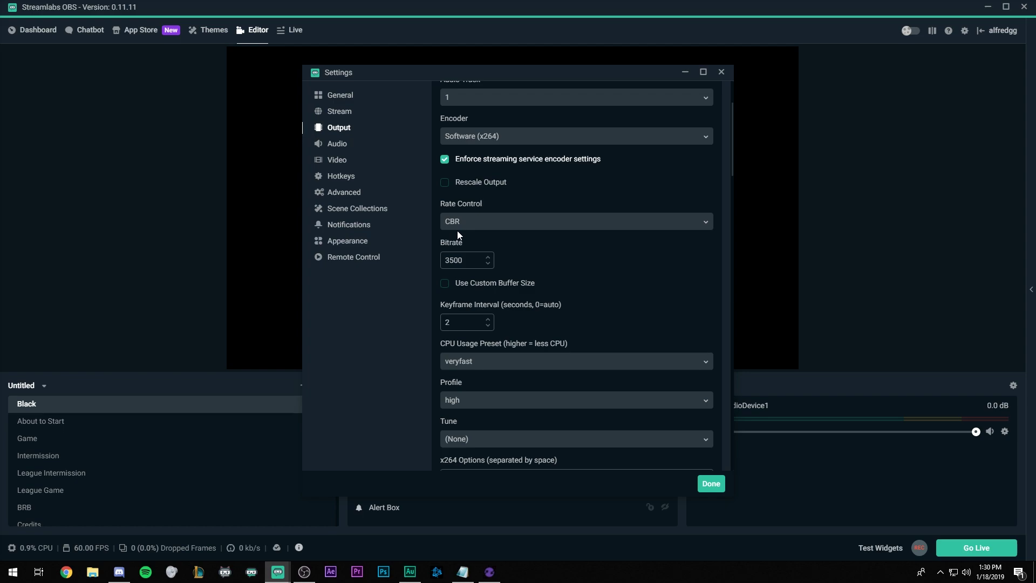
- Set the streaming CPU usage preset to faster and the profile to high
scroll(457, 231, down, 1)
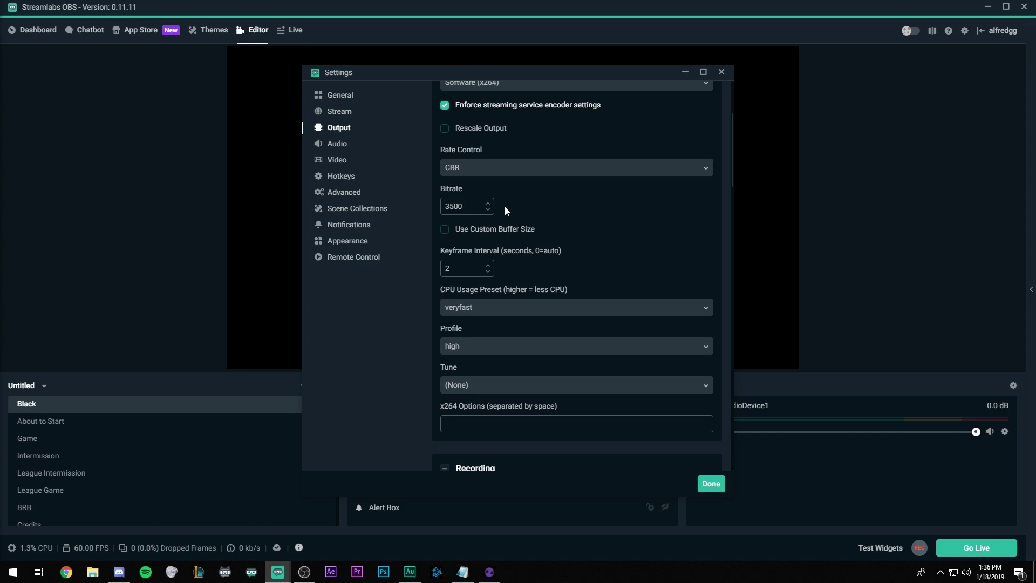
scroll(489, 187, down, 1)
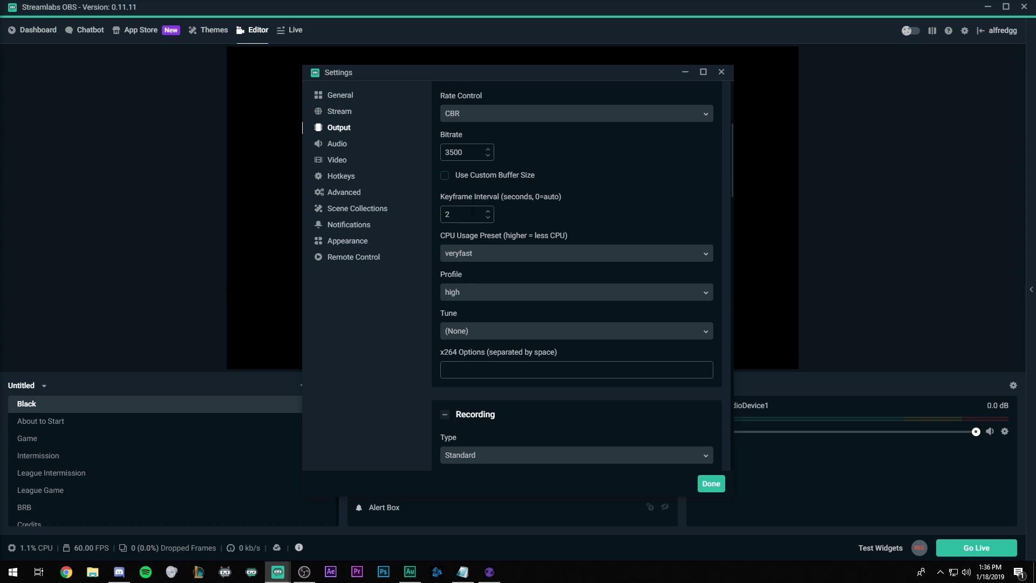
scroll(475, 213, down, 1)
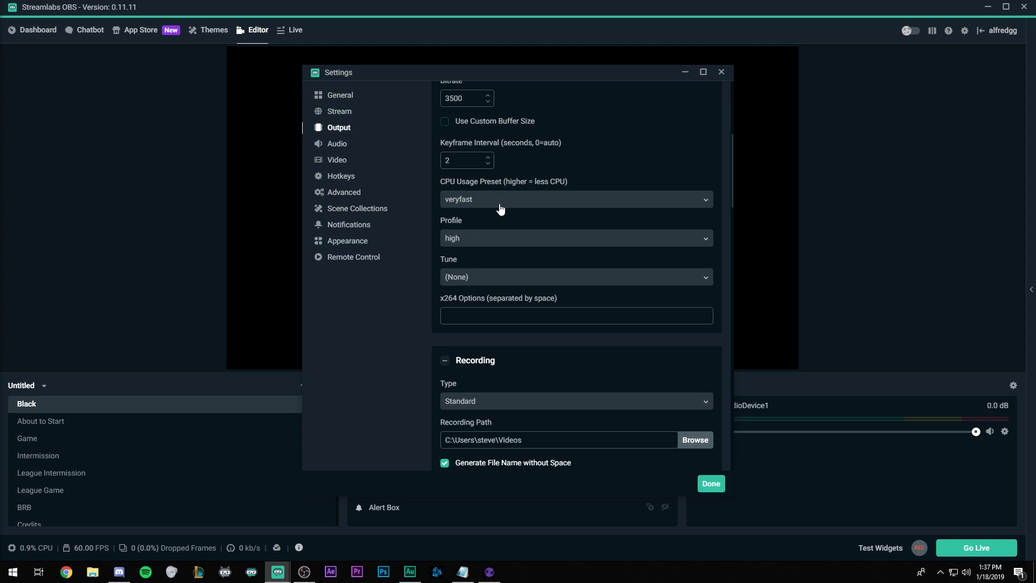
click(500, 205)
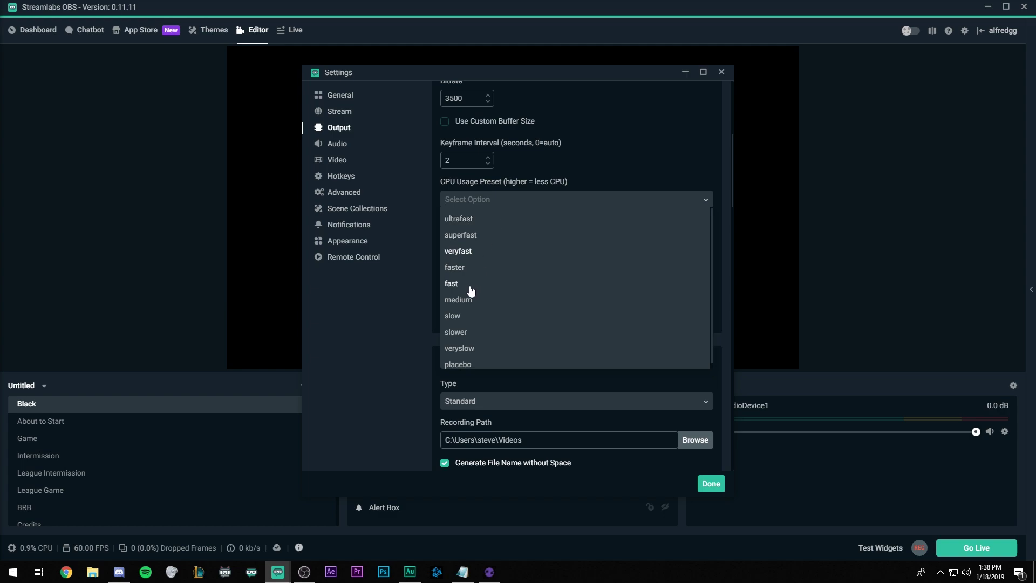
click(596, 267)
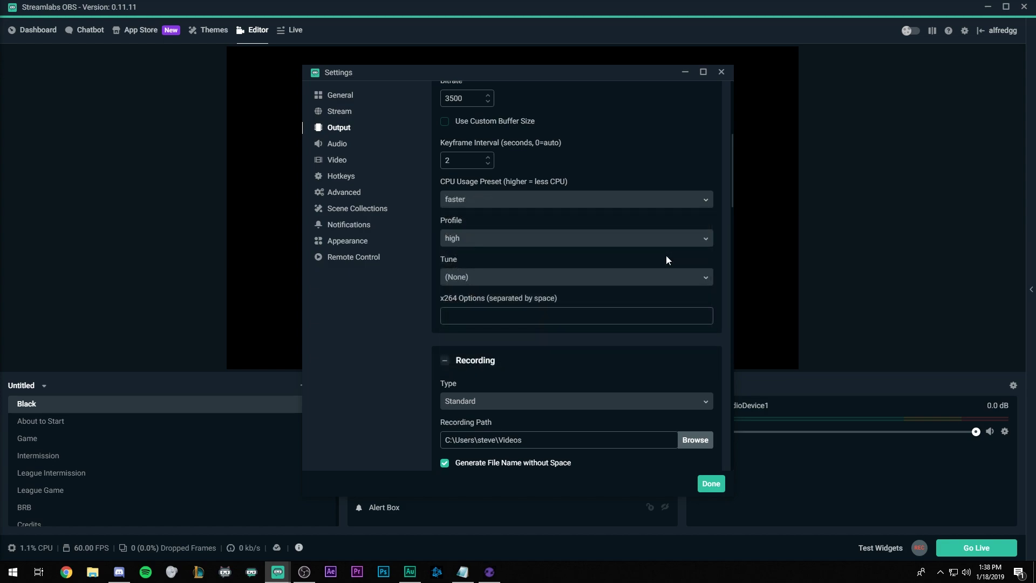
click(670, 242)
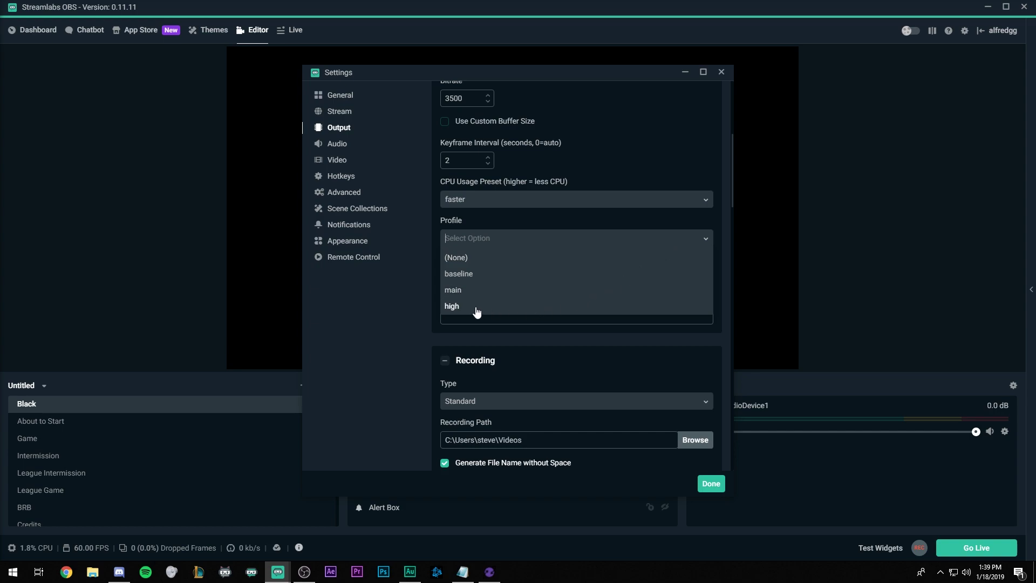
click(460, 307)
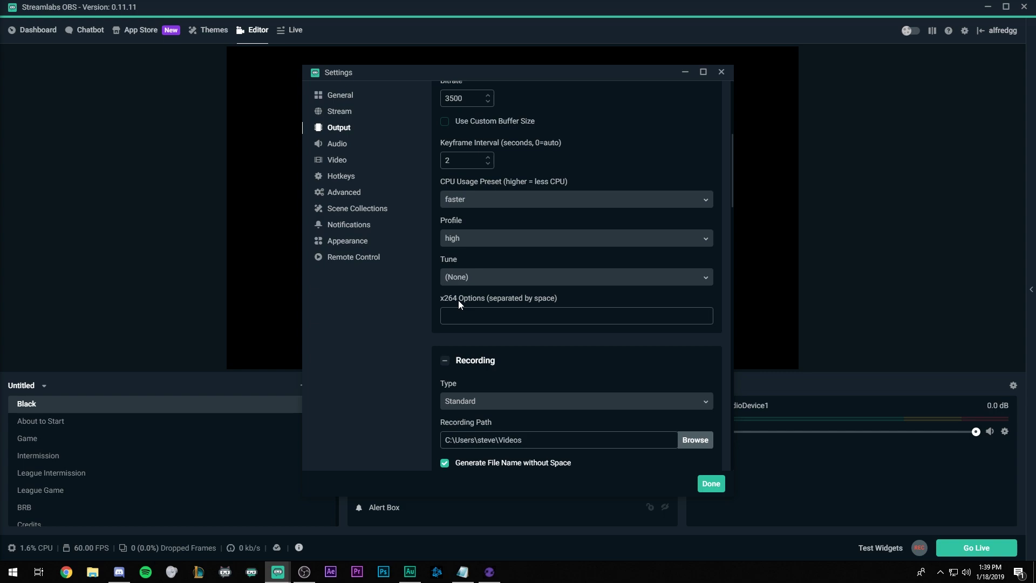
- Look over the audio devices, and set the video downscale filter to Lanczos (Sharpened scaling, 32 samples)
click(339, 144)
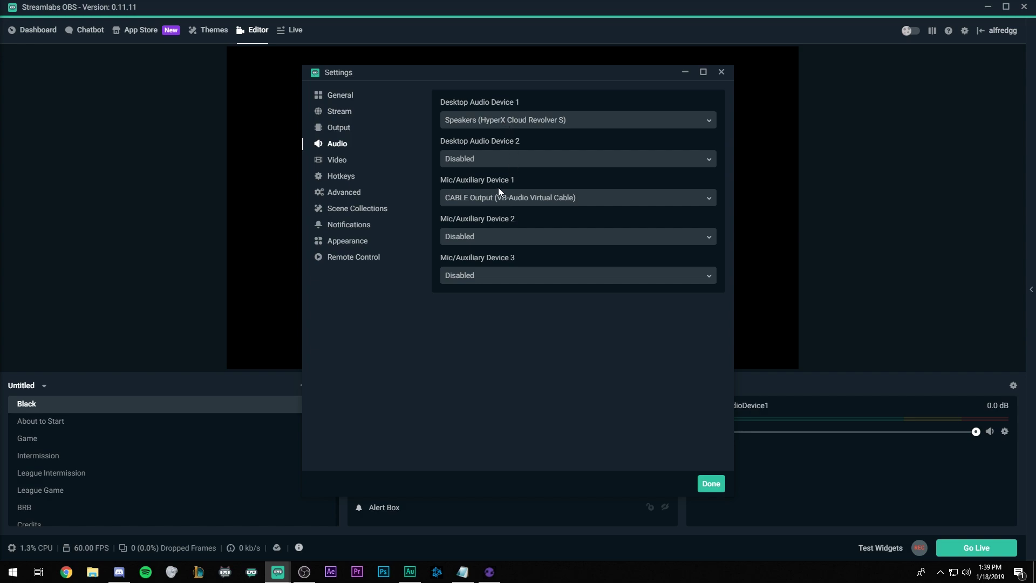
click(340, 161)
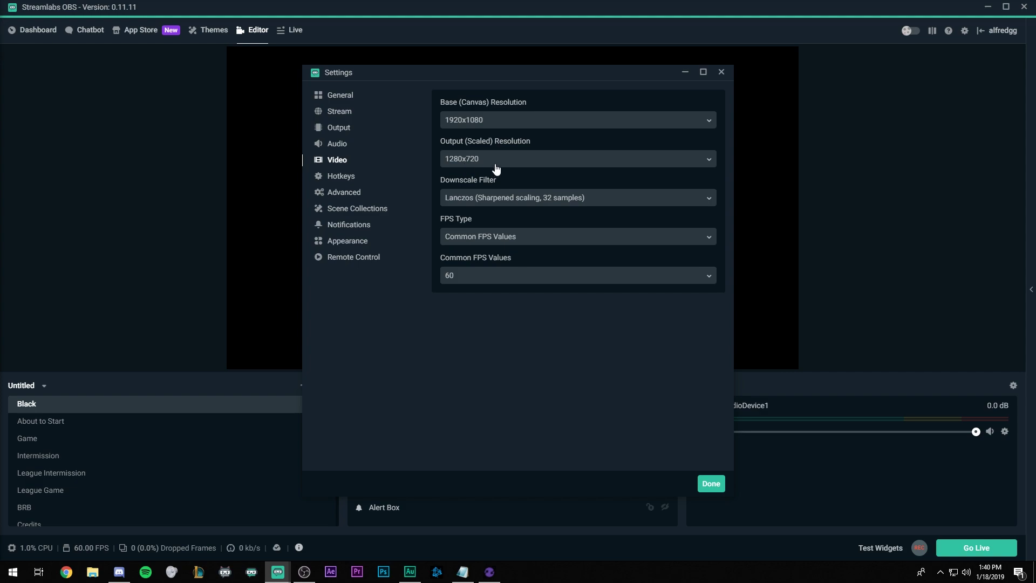
click(465, 203)
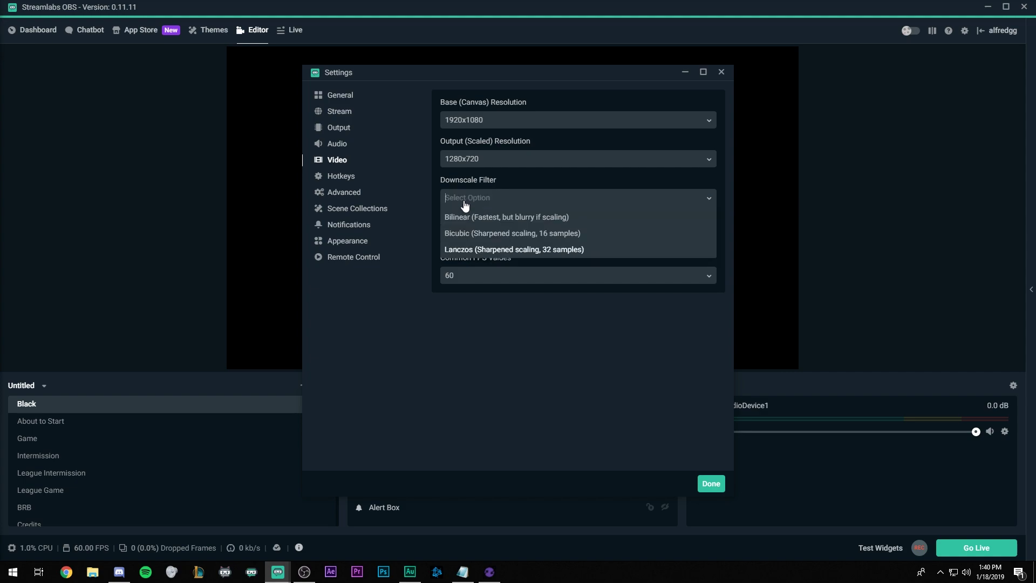
click(473, 251)
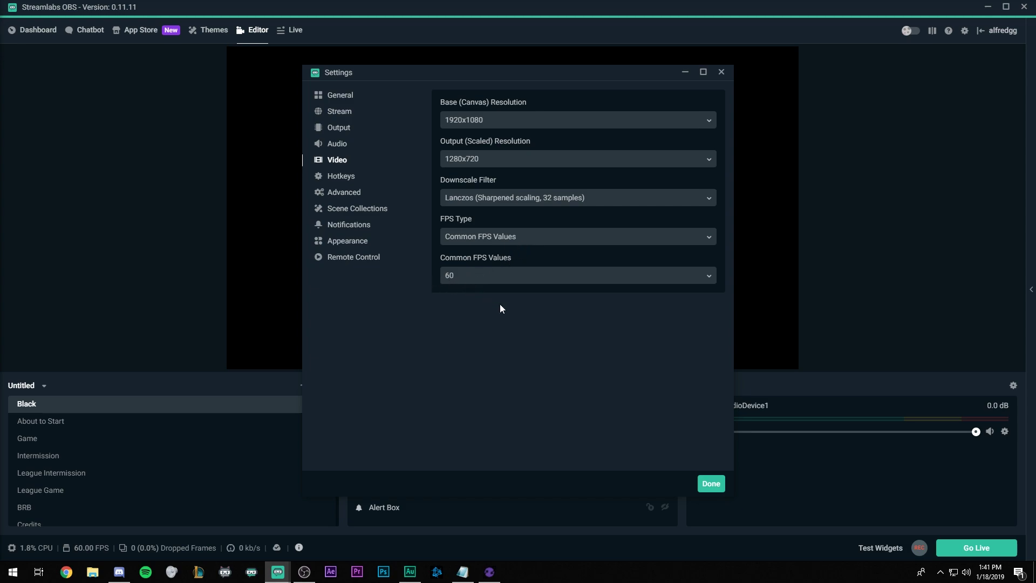
- Set the process priority to Above Normal in the Advanced settings
click(349, 198)
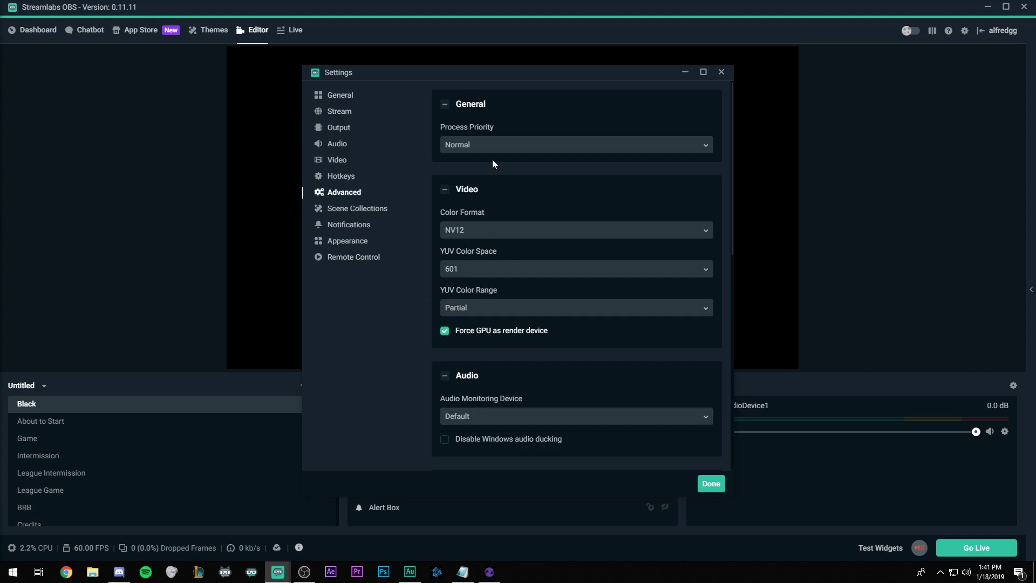
click(478, 149)
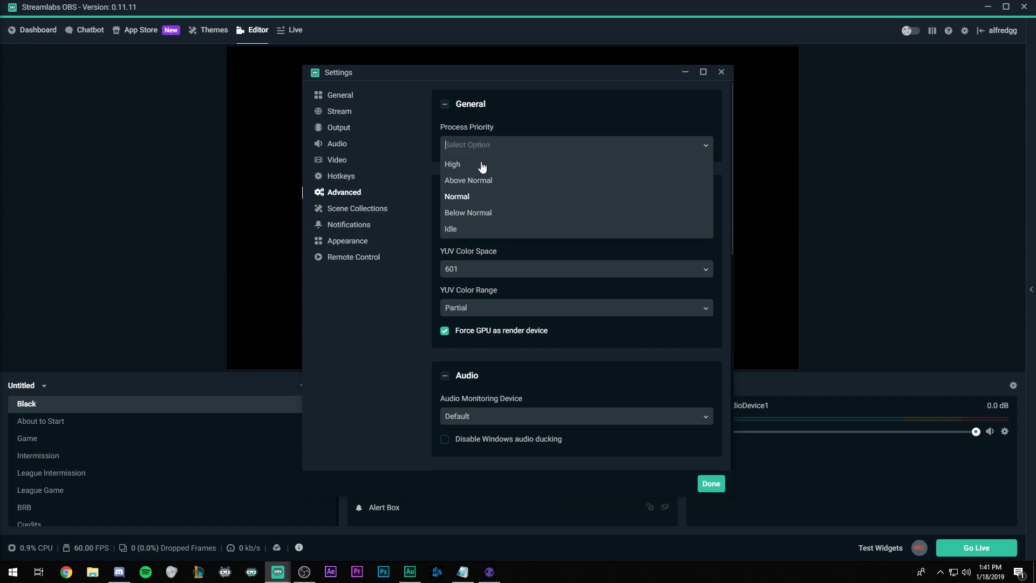
click(488, 180)
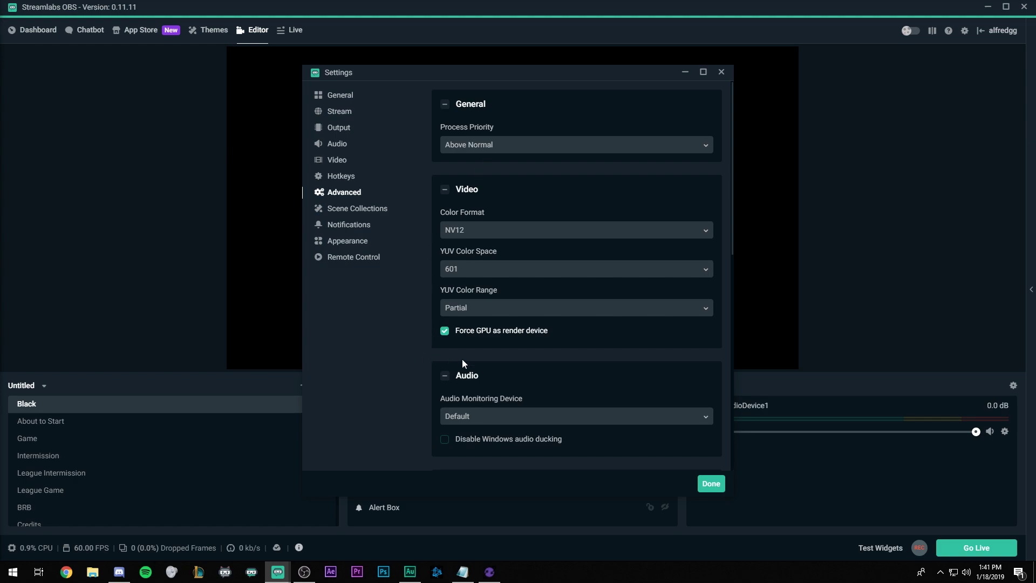
- Enable the new networking code and low latency mode in the Advanced network settings
scroll(462, 360, down, 6)
scroll(462, 358, down, 3)
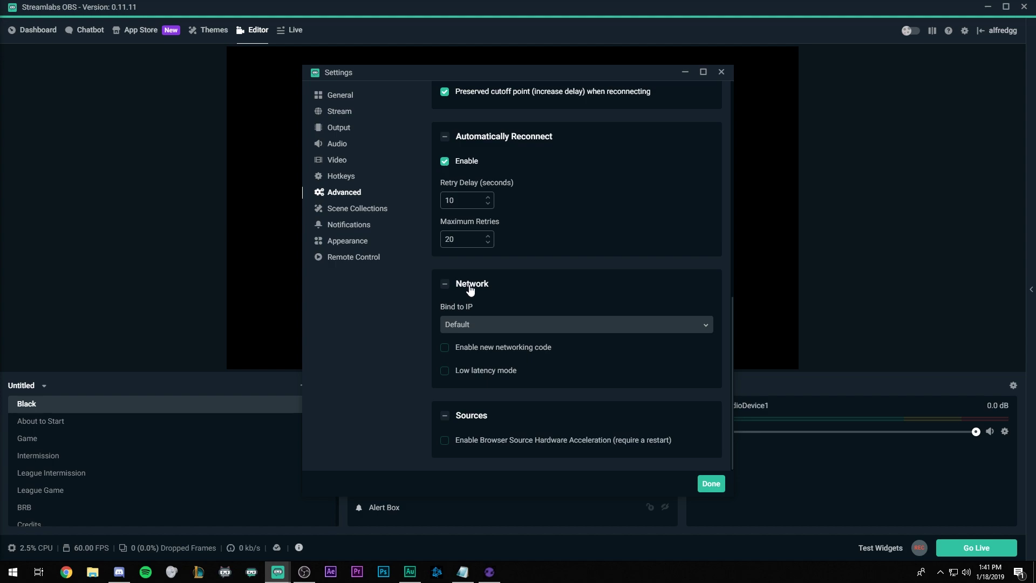
click(446, 351)
click(447, 377)
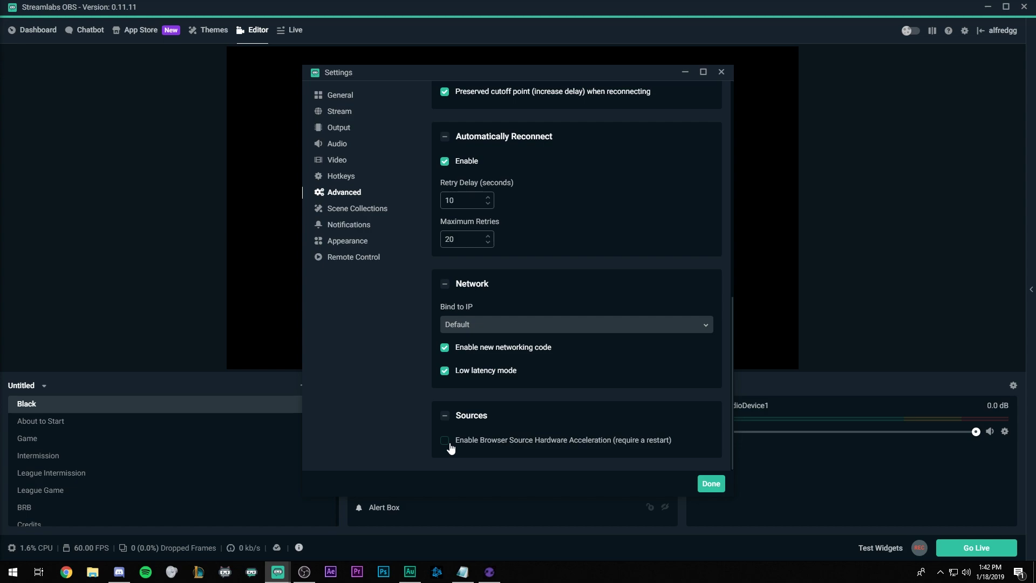
- Switch night mode off and back on in the Appearance settings
click(367, 240)
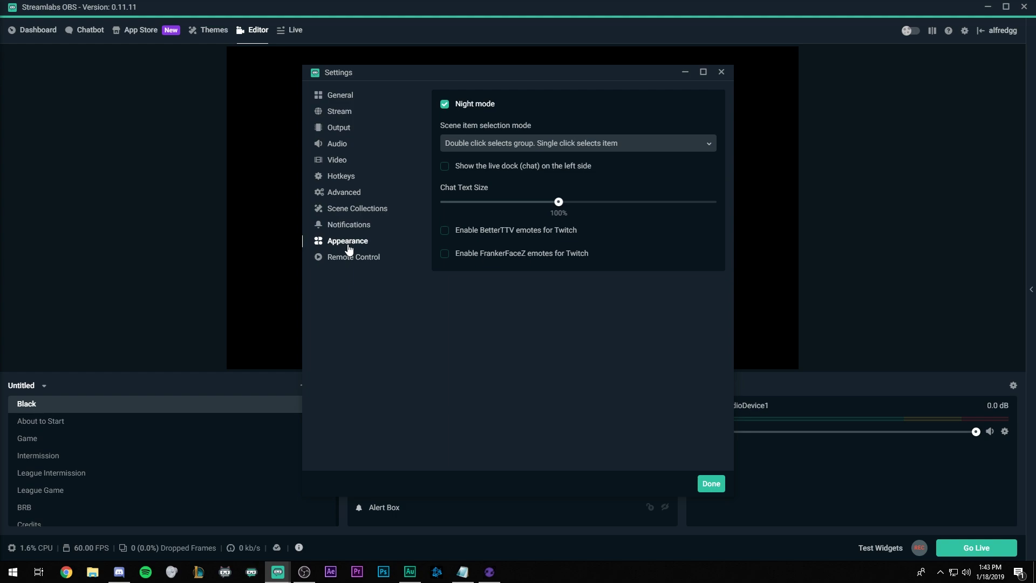
click(446, 106)
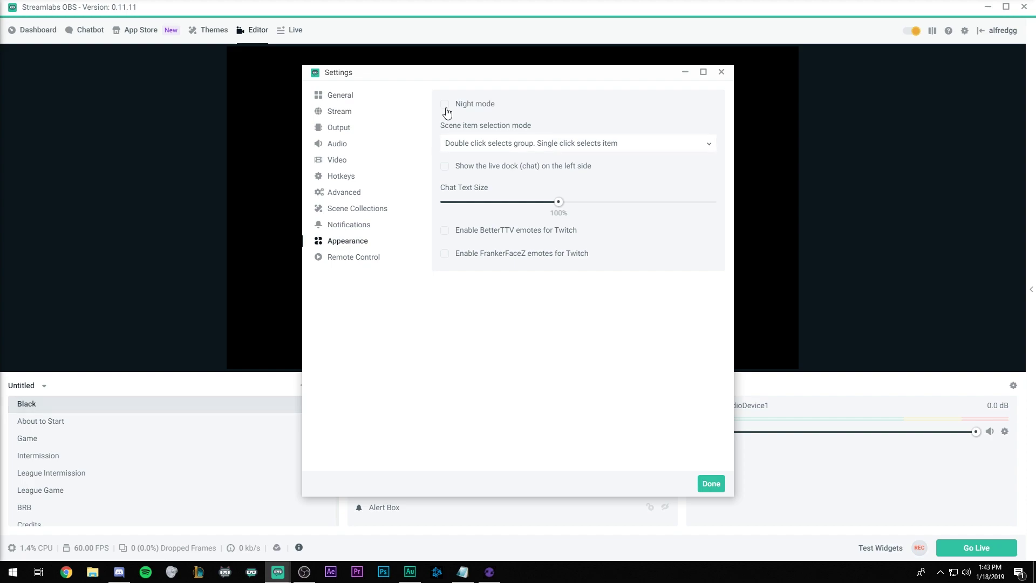
click(446, 108)
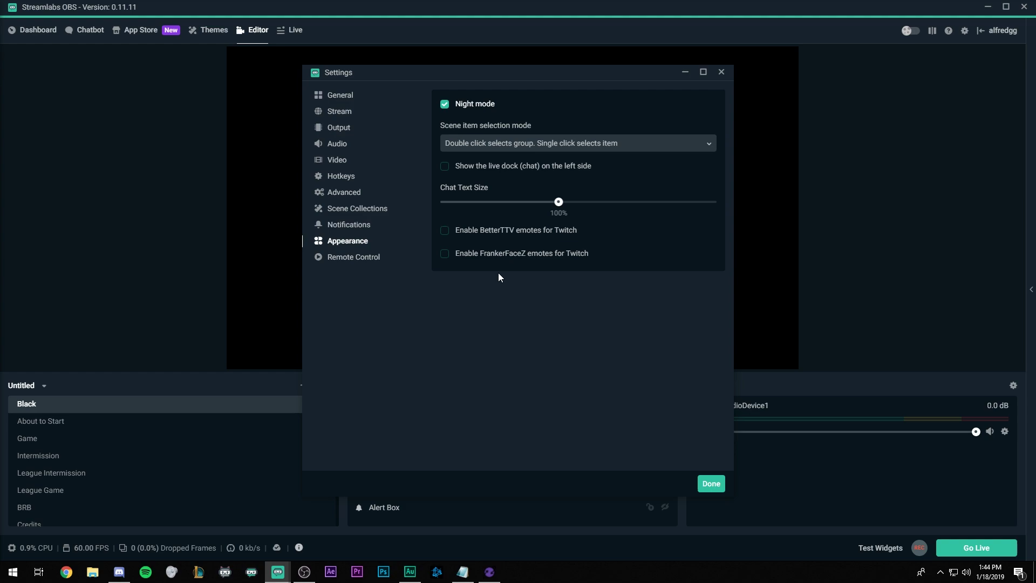
- Finish and close the settings, and open the mixer's advanced audio settings for the Game scene
click(706, 484)
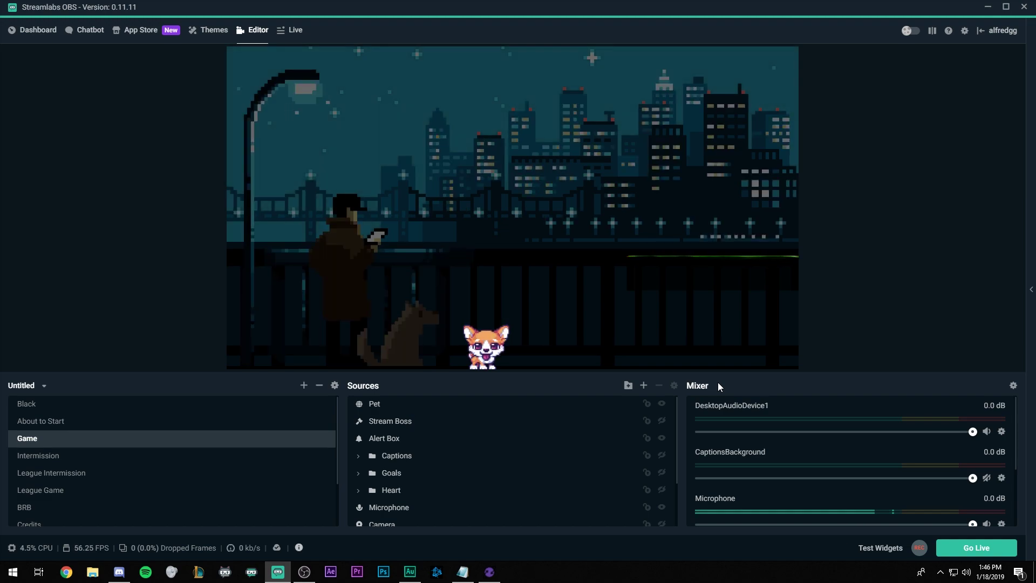
mouse_move(704, 385)
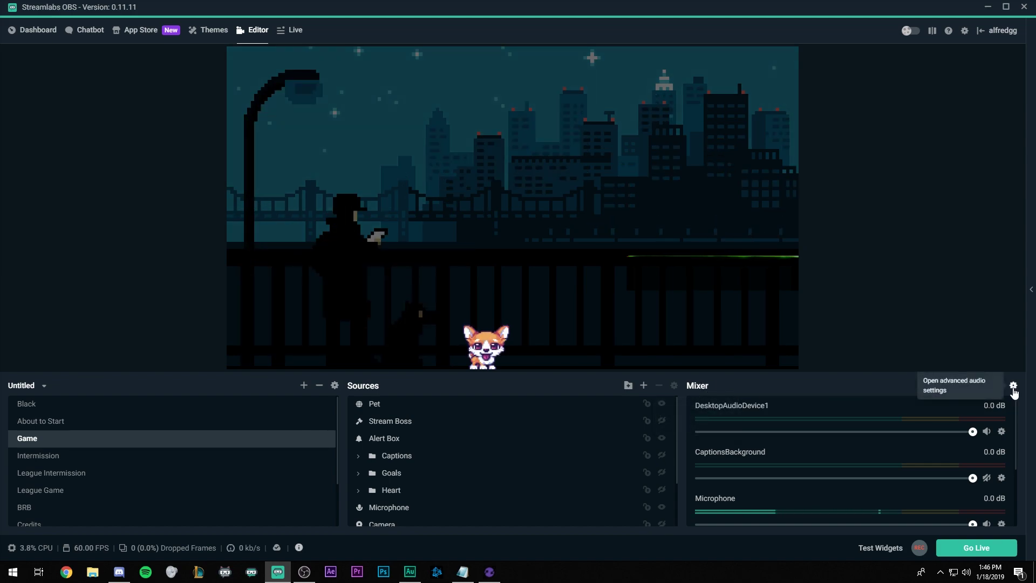
click(1014, 386)
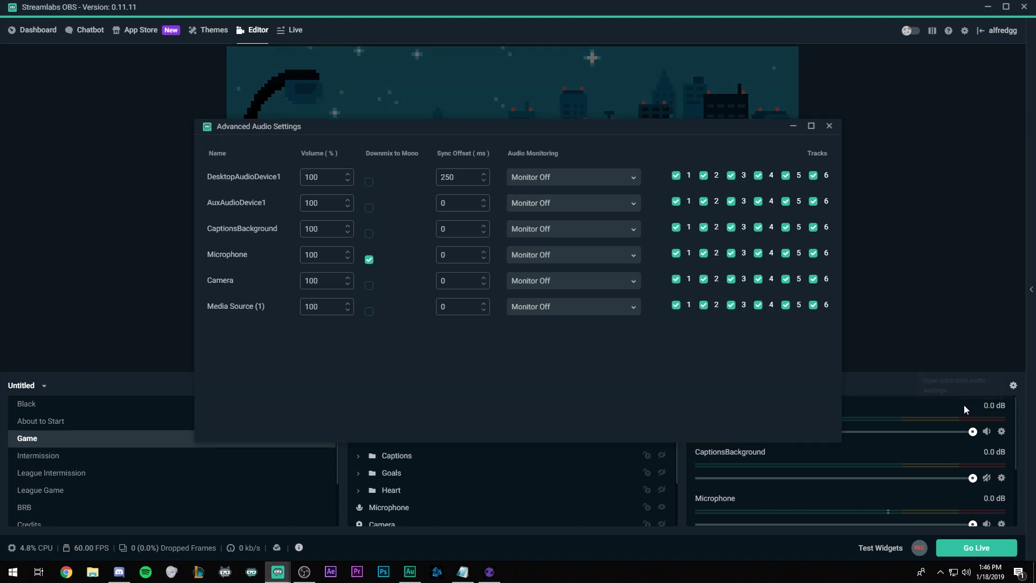